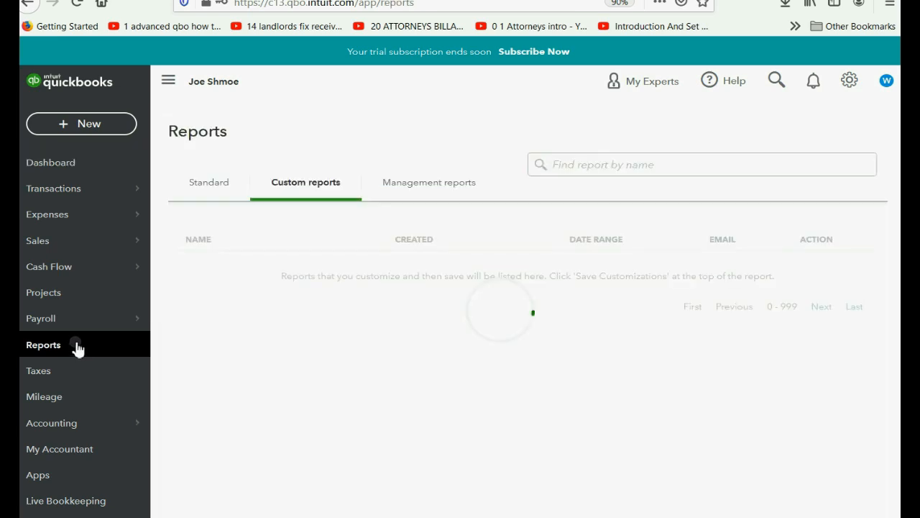
Open the Profit and Loss Report and review its salary income and expenses against the example W-2.
{"action": "left_click", "coordinate": [206, 354]}
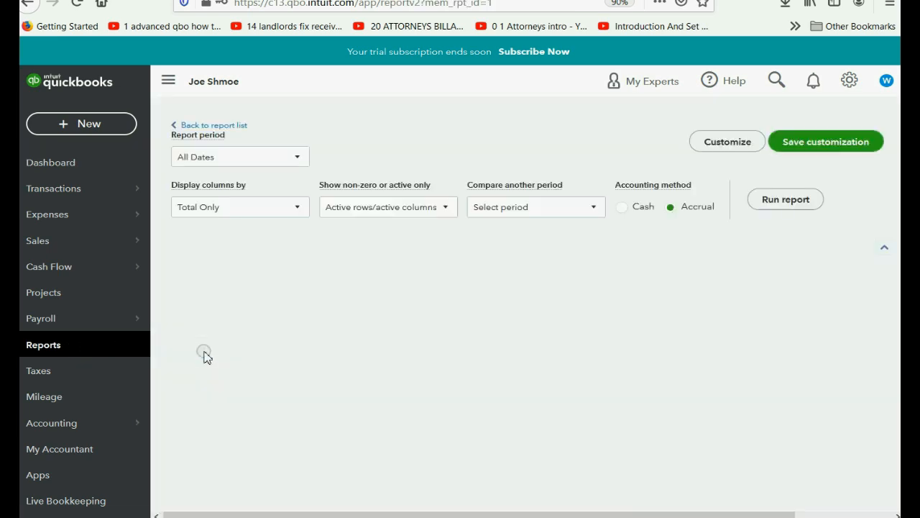
{"action": "scroll", "coordinate": [377, 259], "scroll_direction": "up", "scroll_amount": 3}
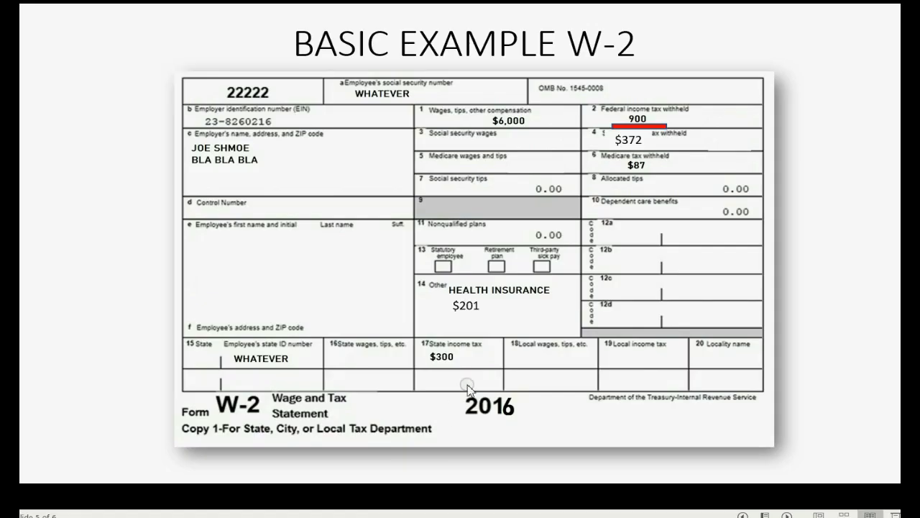
{"action": "left_click", "coordinate": [742, 516]}
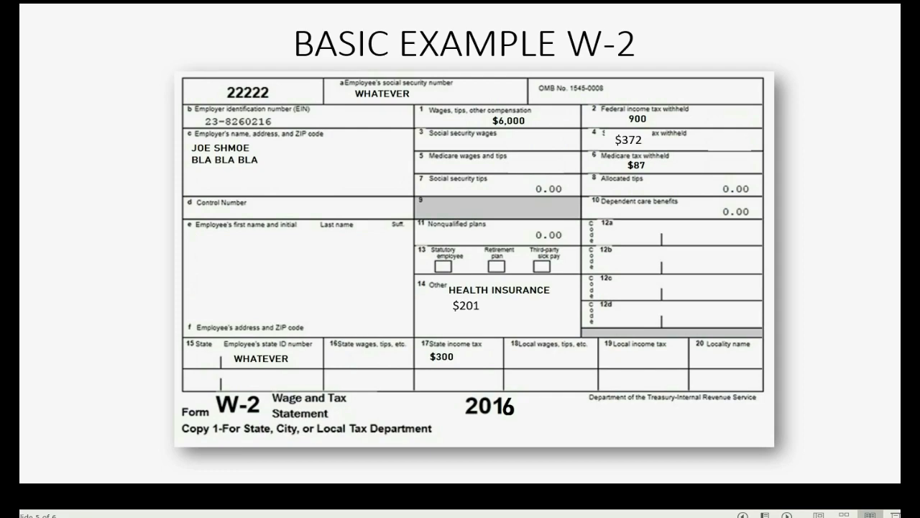
{"action": "key", "text": "alt+Tab"}
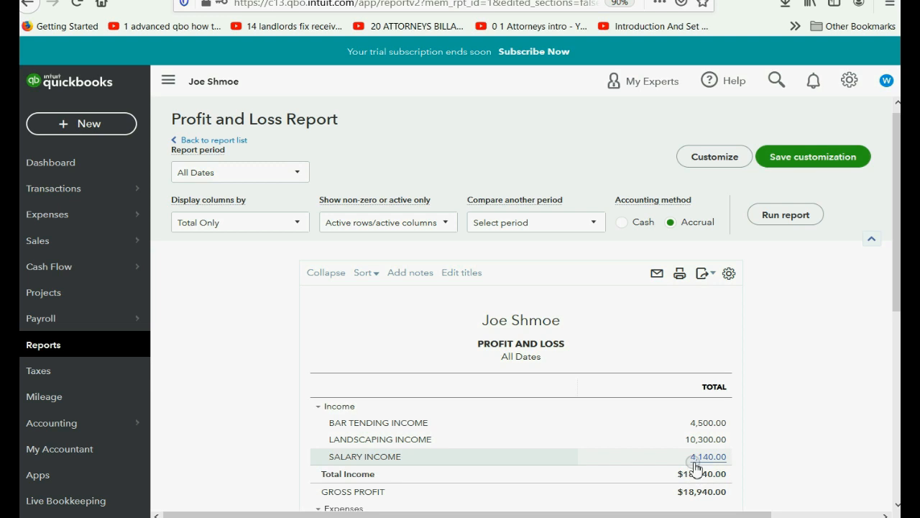
{"action": "scroll", "coordinate": [625, 435], "scroll_direction": "down", "scroll_amount": 3}
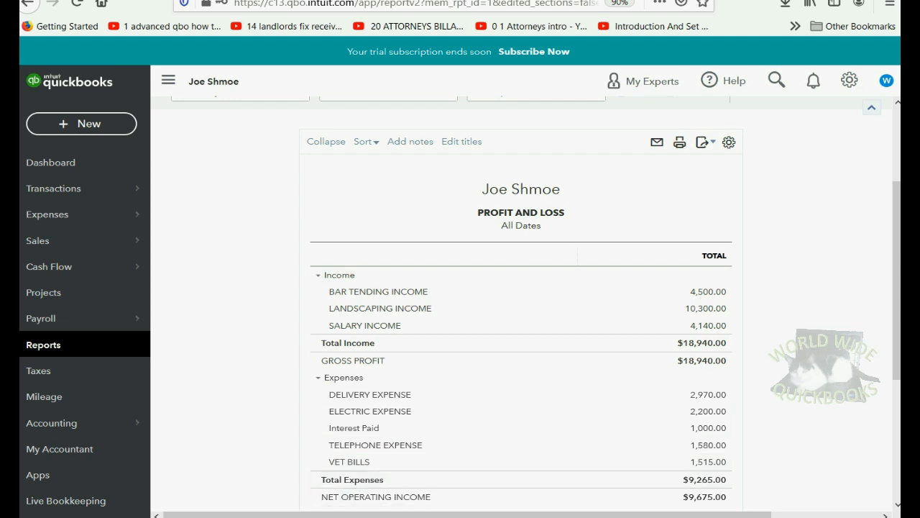
Create a new journal entry dated 12/31/2021.
{"action": "left_click", "coordinate": [87, 125]}
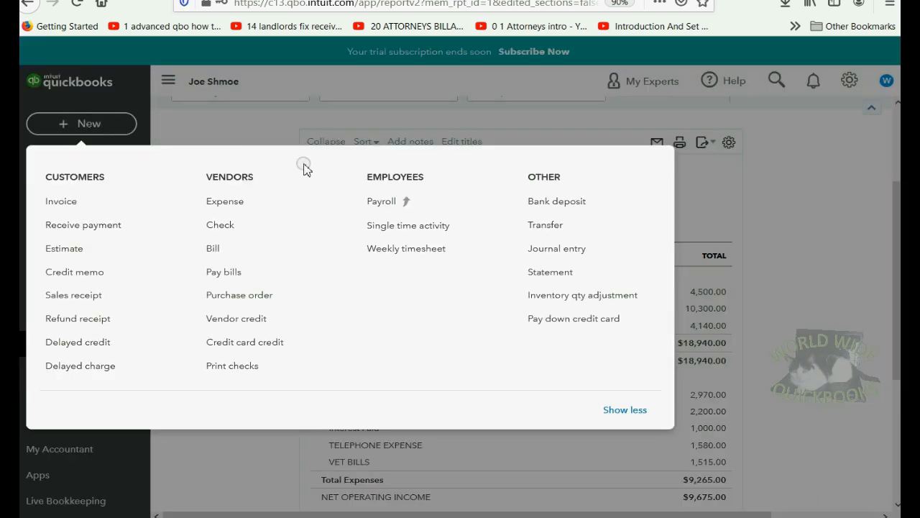
{"action": "left_click", "coordinate": [551, 249]}
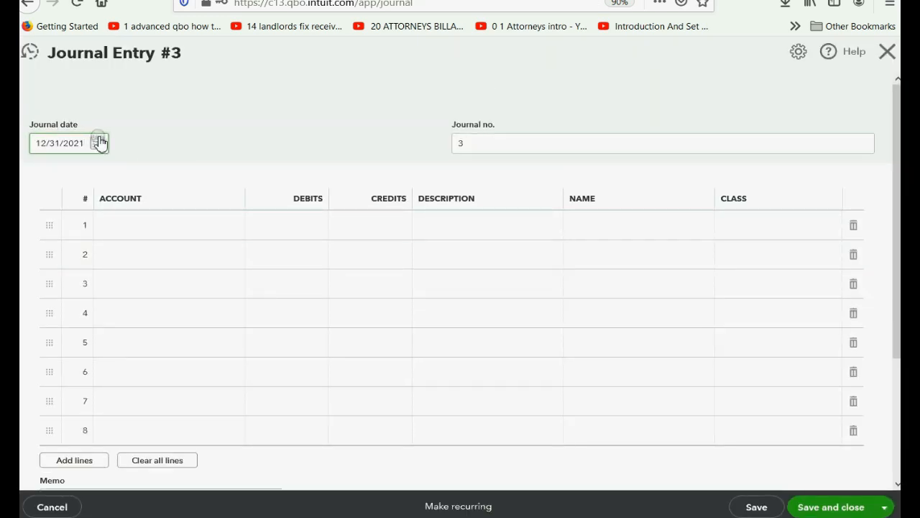
{"action": "left_click", "coordinate": [97, 143]}
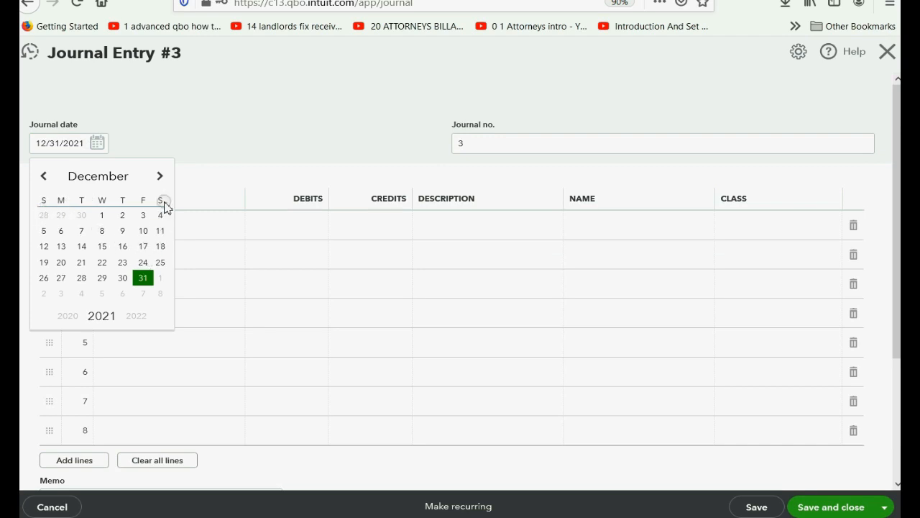
{"action": "left_click", "coordinate": [143, 279]}
{"action": "left_click", "coordinate": [180, 139]}
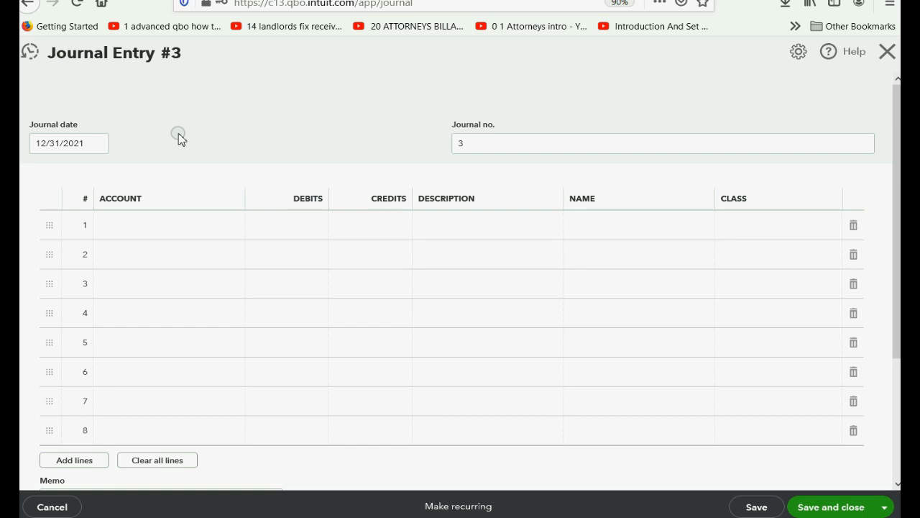
On line 1 of the journal entry, choose the FEDERAL INCOME TAX account and enter a debit of 900.
{"action": "left_click", "coordinate": [151, 227]}
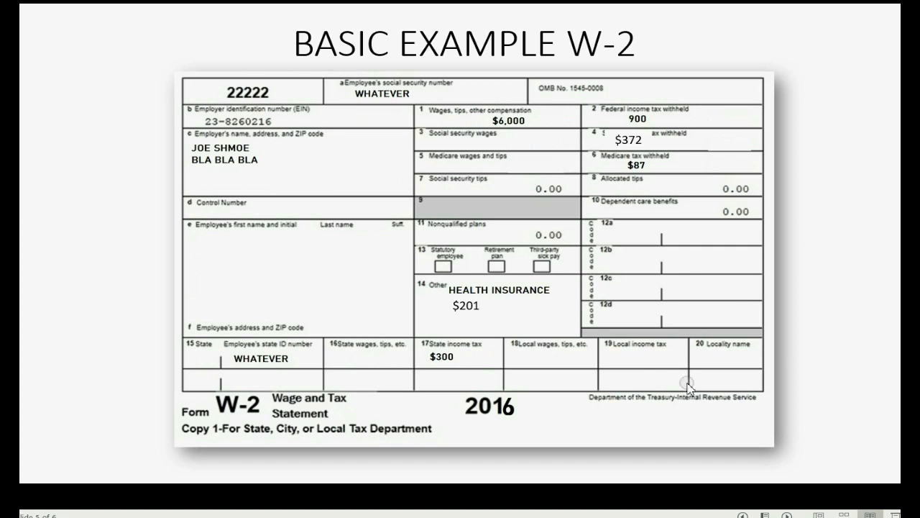
{"action": "left_click", "coordinate": [738, 382]}
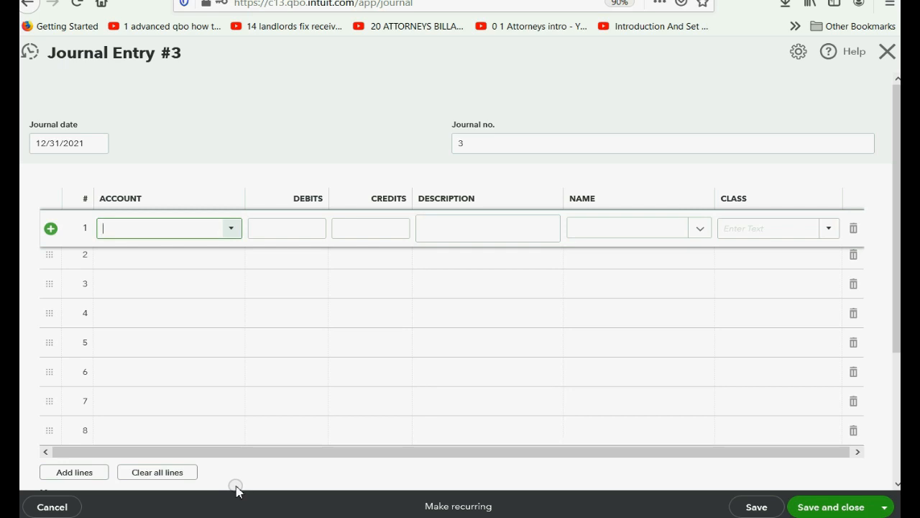
{"action": "type", "text": "FE"}
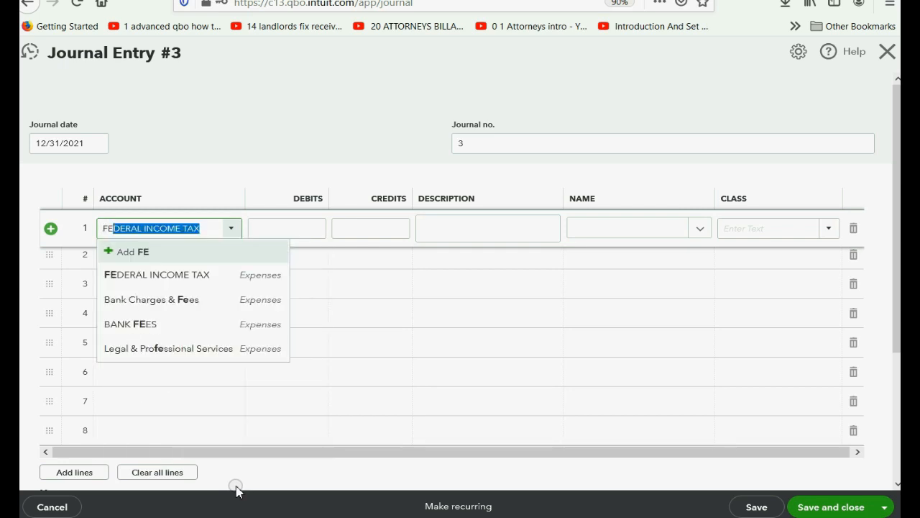
{"action": "key", "text": "Tab"}
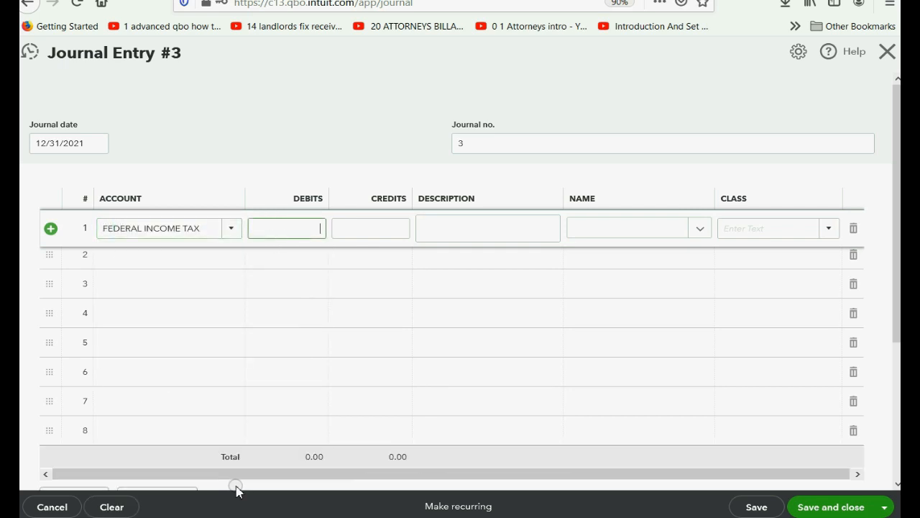
{"action": "type", "text": "900"}
Assign the class EXEMPT INCOME / NON-DEDUCTABLE EXPENSES to the FEDERAL INCOME TAX line.
{"action": "key", "text": "Tab"}
{"action": "key", "text": "Tab"}
{"action": "key", "text": "Tab"}
{"action": "key", "text": "Tab"}
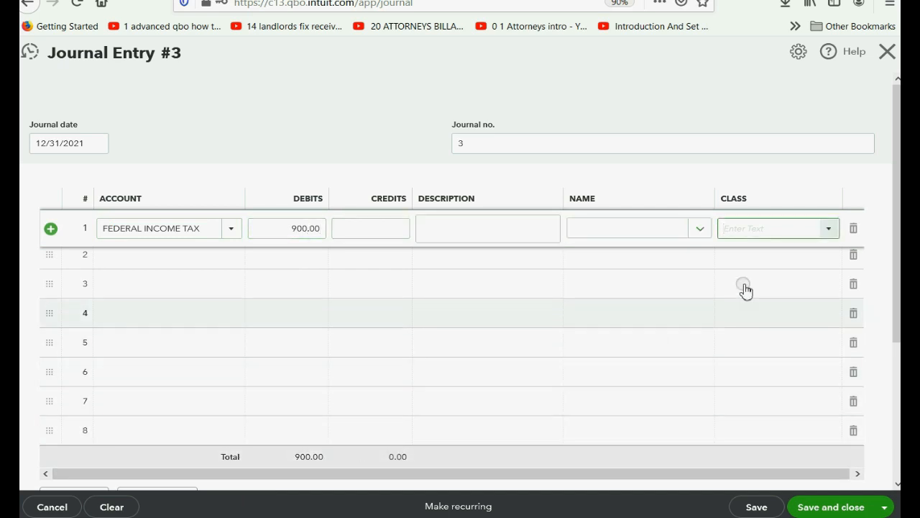
{"action": "left_click", "coordinate": [829, 231]}
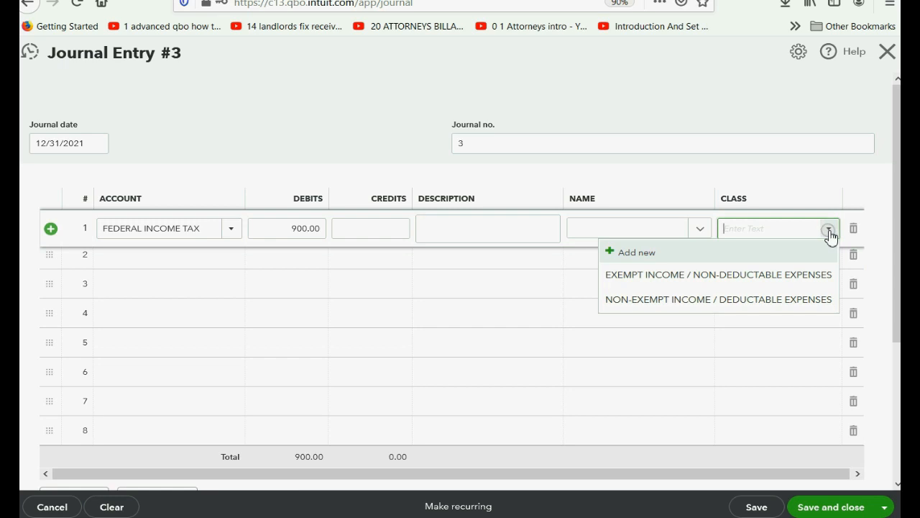
{"action": "left_click", "coordinate": [794, 274]}
On line 2, choose the STATE INCOME TAX account, replacing the auto-filled credit with a debit of 300 from the W-2.
{"action": "left_click", "coordinate": [143, 256]}
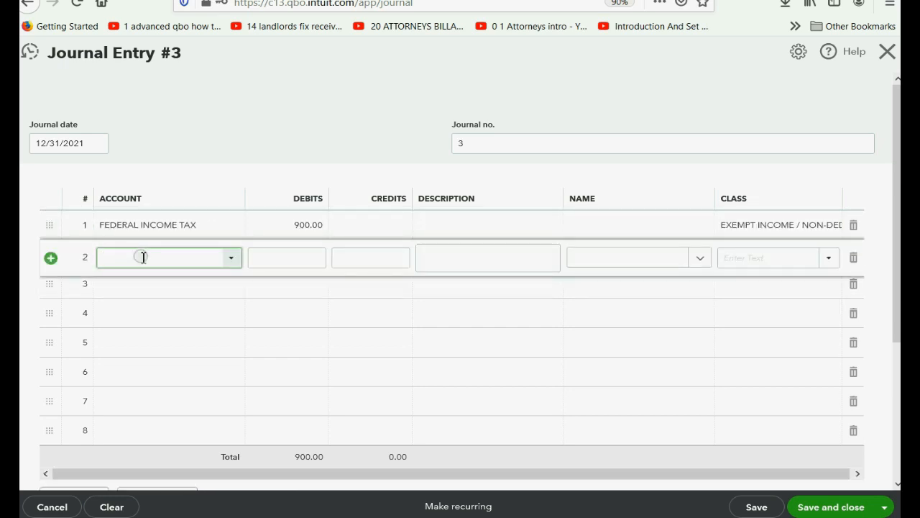
{"action": "type", "text": "STATE INCOME TAX"}
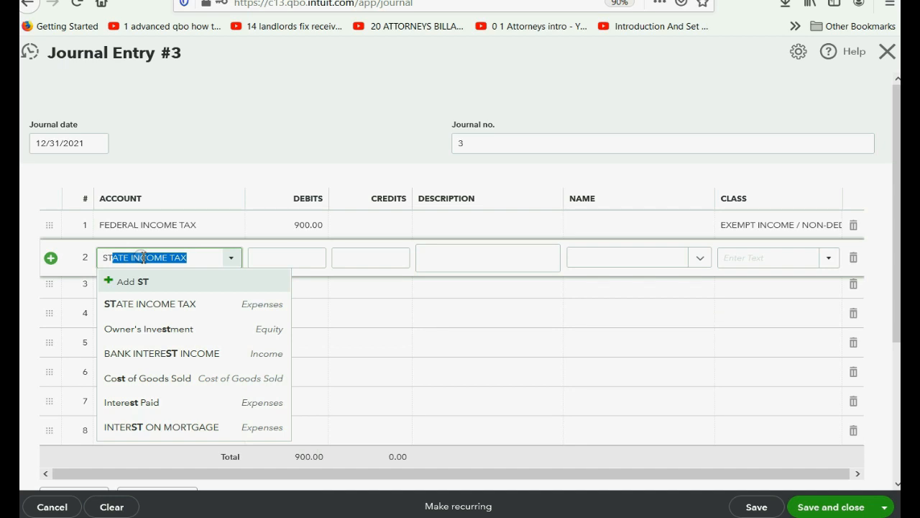
{"action": "key", "text": "Tab"}
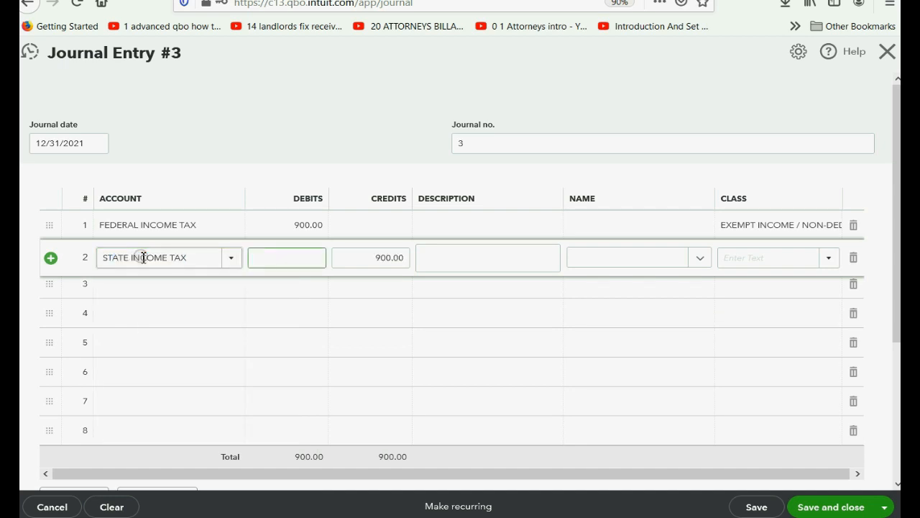
{"action": "left_click", "coordinate": [363, 259]}
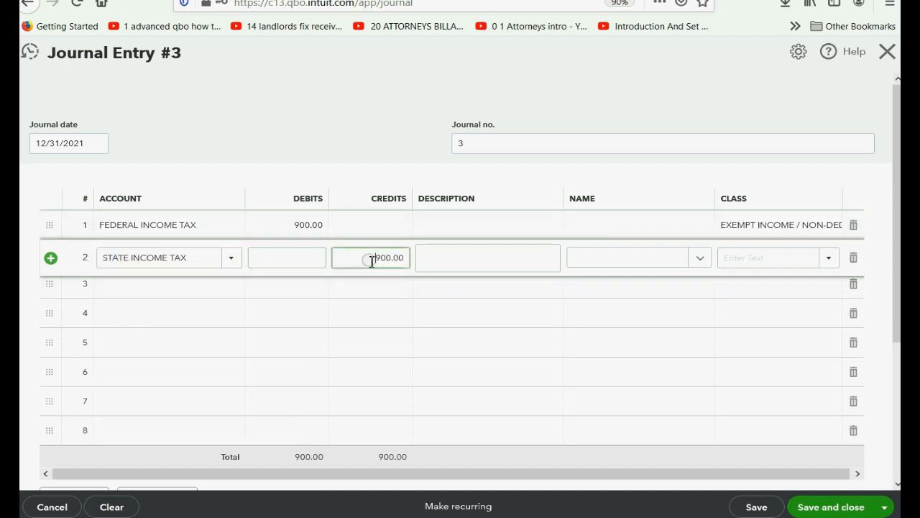
{"action": "key", "text": "BackSpace"}
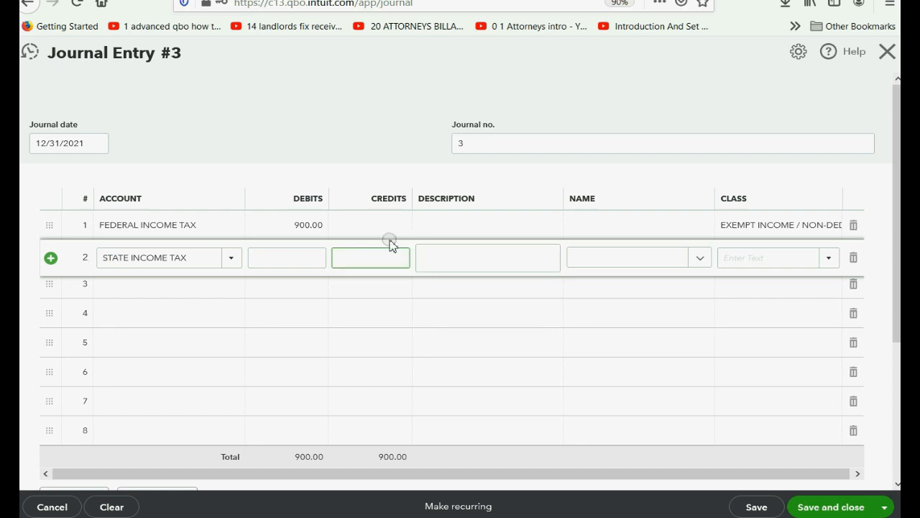
{"action": "left_click", "coordinate": [304, 258]}
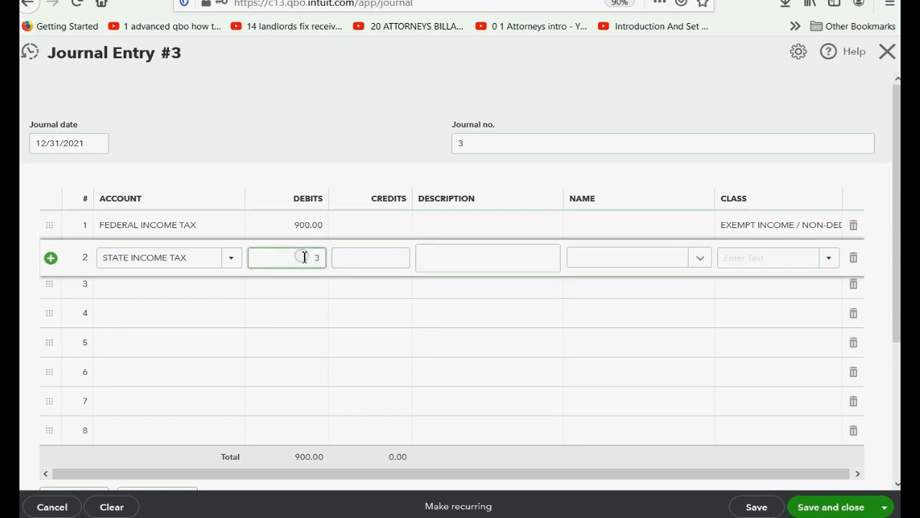
{"action": "key", "text": "Tab"}
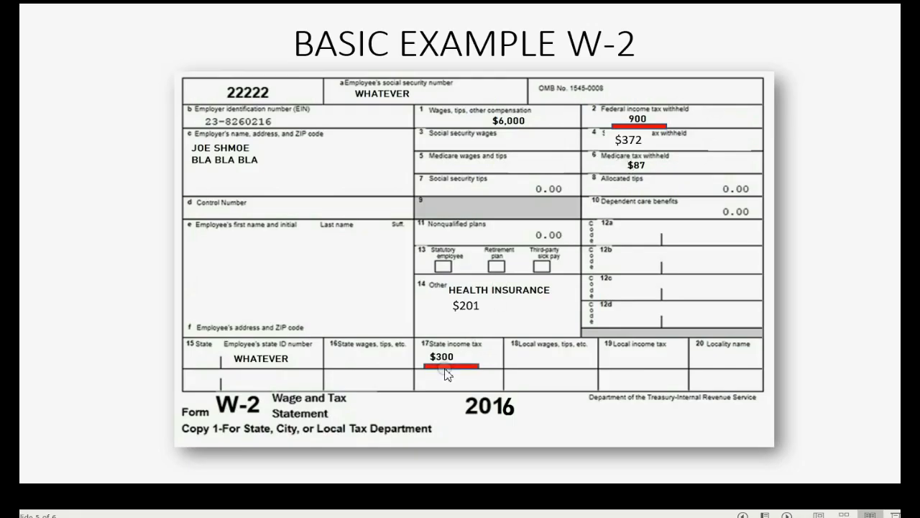
{"action": "left_click", "coordinate": [393, 260]}
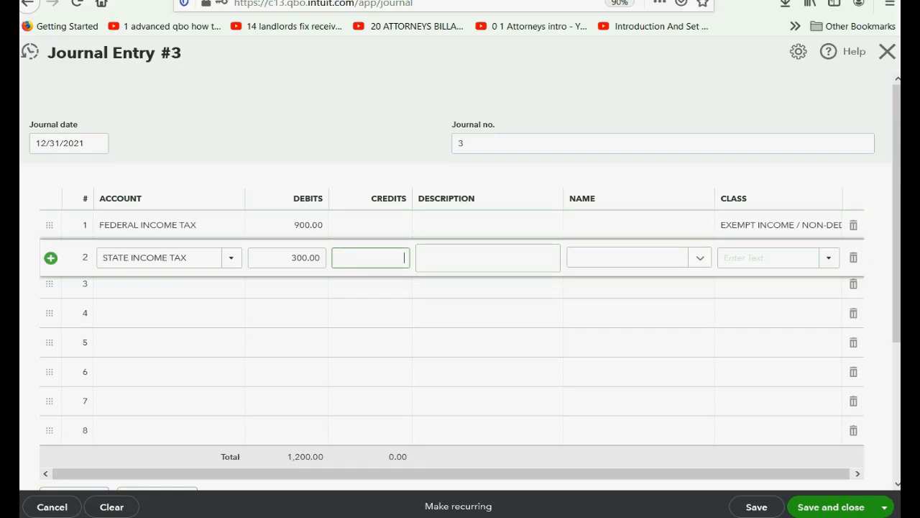
Assign the class NON-EXEMPT INCOME / DEDUCTABLE EXPENSES to the STATE INCOME TAX line.
{"action": "left_click", "coordinate": [175, 295]}
{"action": "left_click", "coordinate": [754, 259]}
{"action": "left_click", "coordinate": [831, 259]}
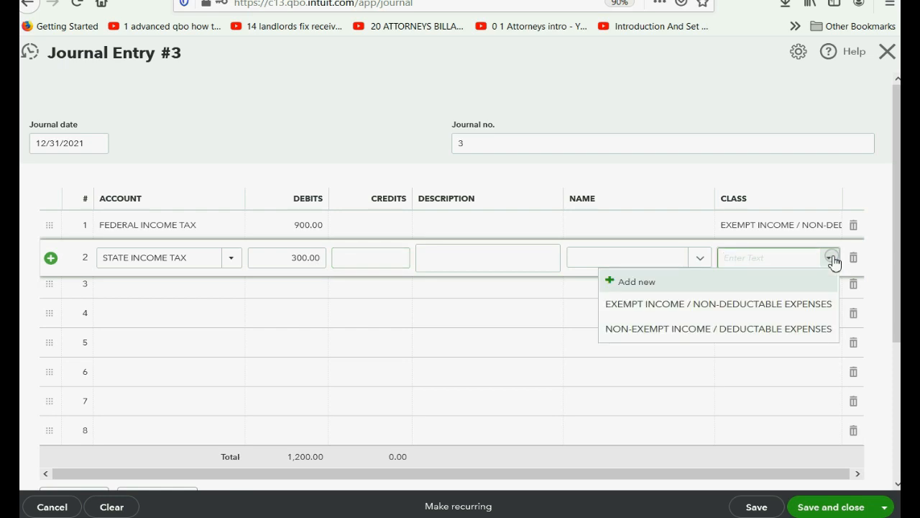
{"action": "left_click", "coordinate": [817, 328]}
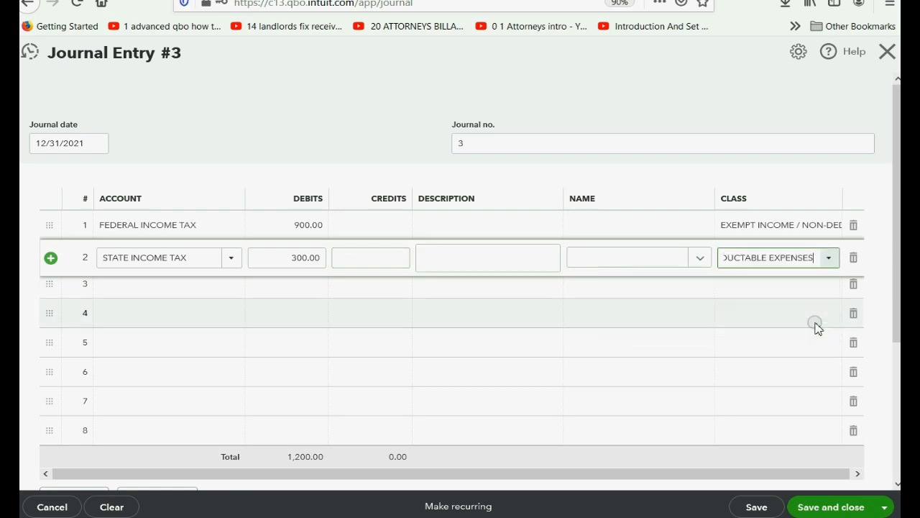
On line 3, choose the SOCIAL SECURITY account, replacing the auto-filled credit with a debit of 372.
{"action": "left_click", "coordinate": [200, 287]}
{"action": "left_click", "coordinate": [230, 291]}
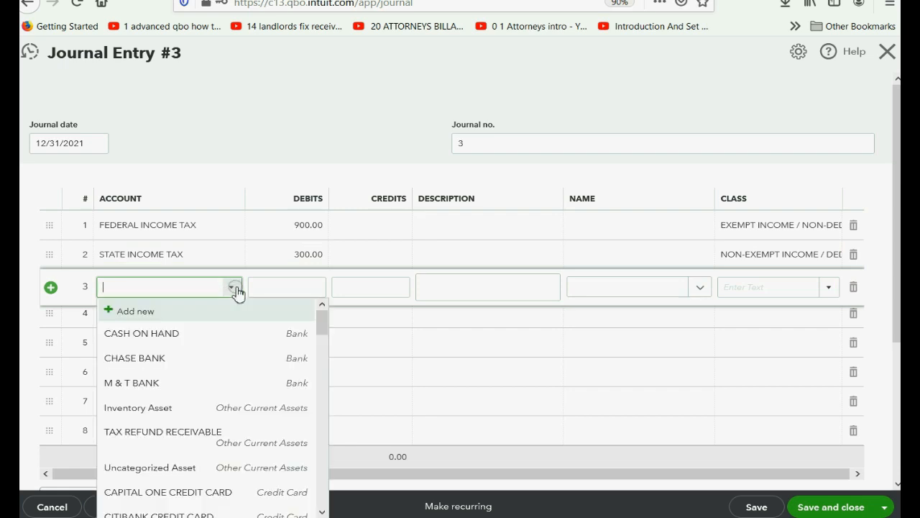
{"action": "type", "text": "SOCIAL SECURITY"}
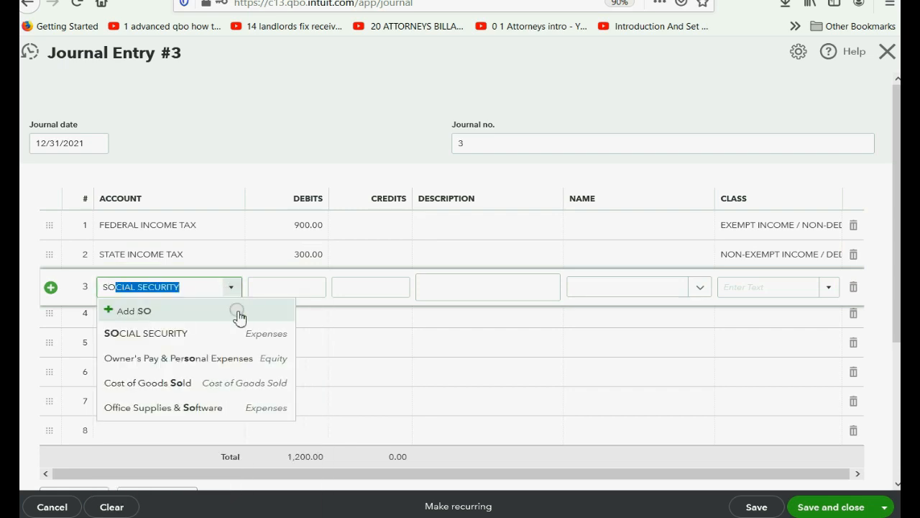
{"action": "left_click", "coordinate": [244, 337]}
{"action": "left_click", "coordinate": [370, 281]}
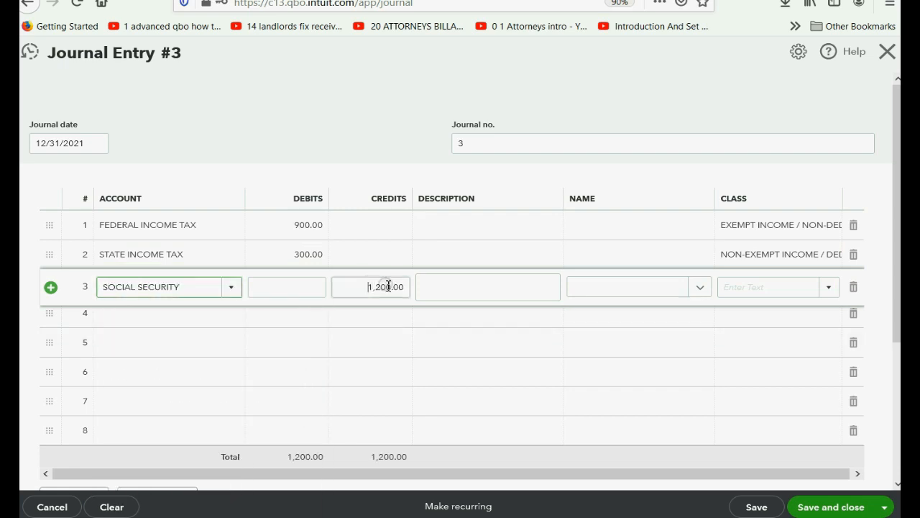
{"action": "key", "text": "BackSpace"}
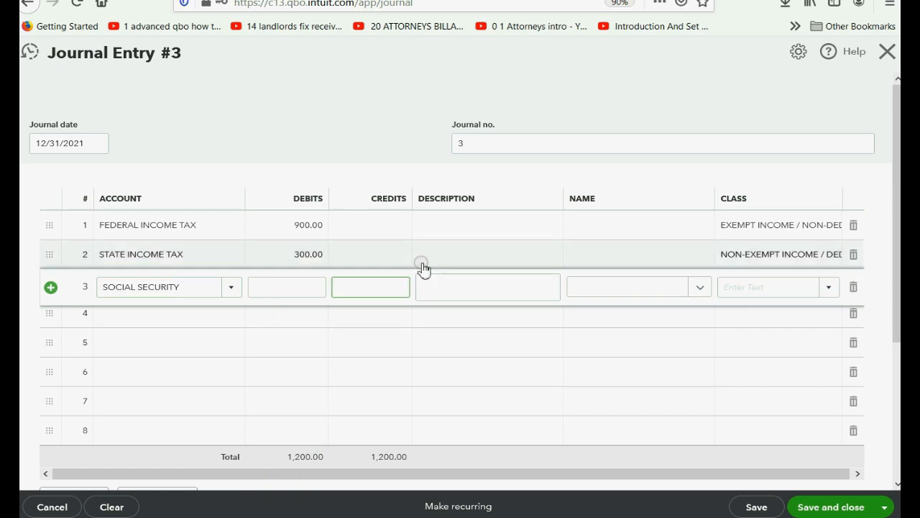
{"action": "left_click", "coordinate": [288, 284]}
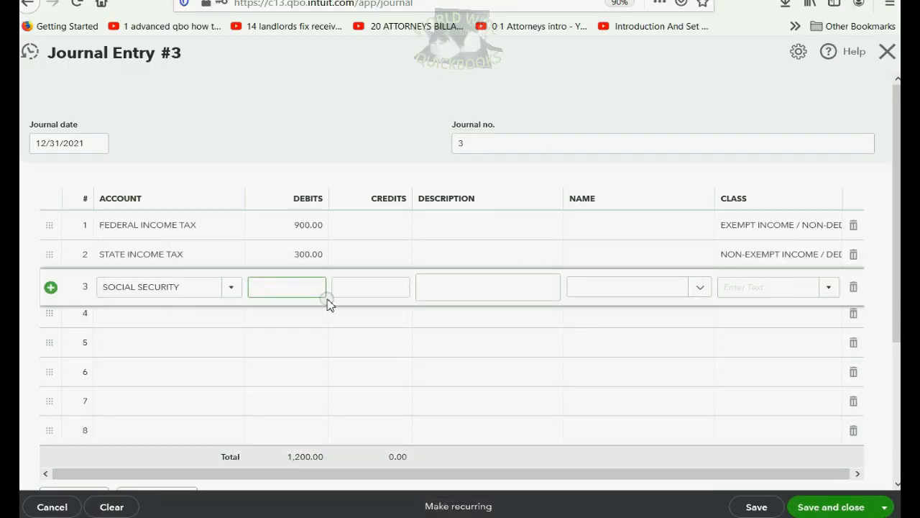
{"action": "left_click", "coordinate": [328, 288]}
{"action": "type", "text": "372"}
{"action": "key", "text": "Tab"}
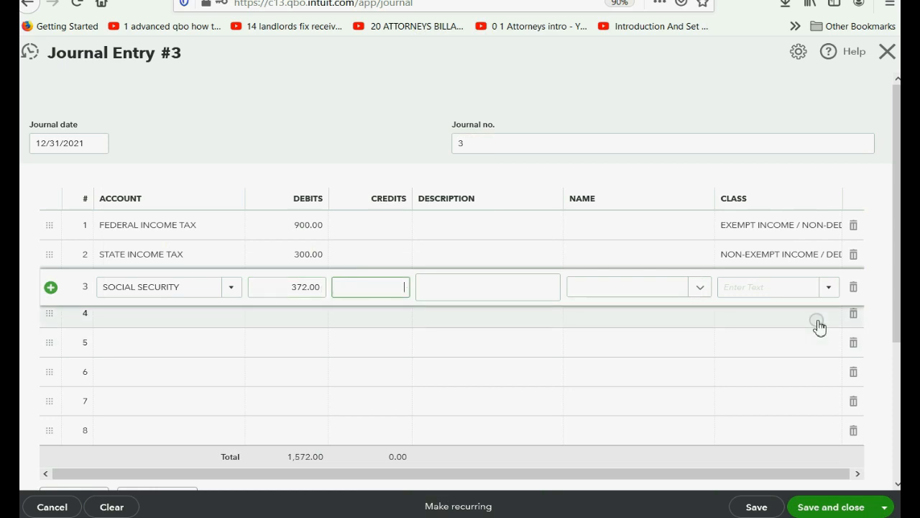
Assign the class EXEMPT INCOME / NON-DEDUCTABLE EXPENSES to the SOCIAL SECURITY line.
{"action": "left_click", "coordinate": [829, 289]}
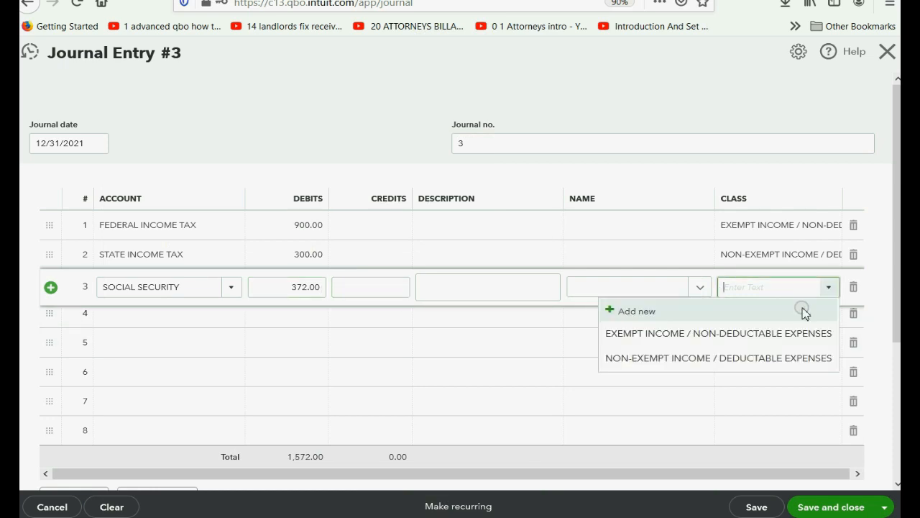
{"action": "left_click", "coordinate": [791, 334]}
{"action": "left_click", "coordinate": [224, 301]}
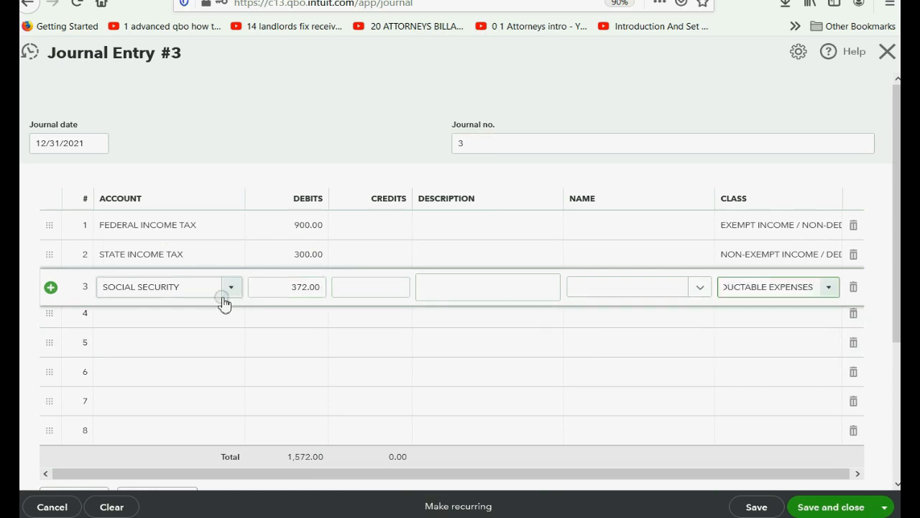
Fill line 4 with the MEDICARE account, a debit of 87 instead of the auto-filled credit, and the class EXEMPT INCOME / NON-DEDUCTABLE EXPENSES.
{"action": "left_click", "coordinate": [181, 321]}
{"action": "type", "text": "Meals & Entertainment"}
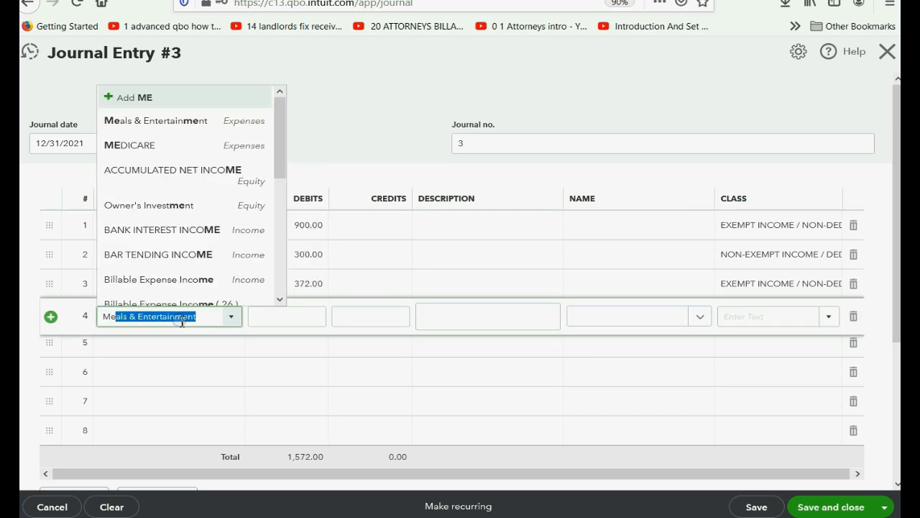
{"action": "left_click", "coordinate": [159, 145]}
{"action": "left_click", "coordinate": [359, 314]}
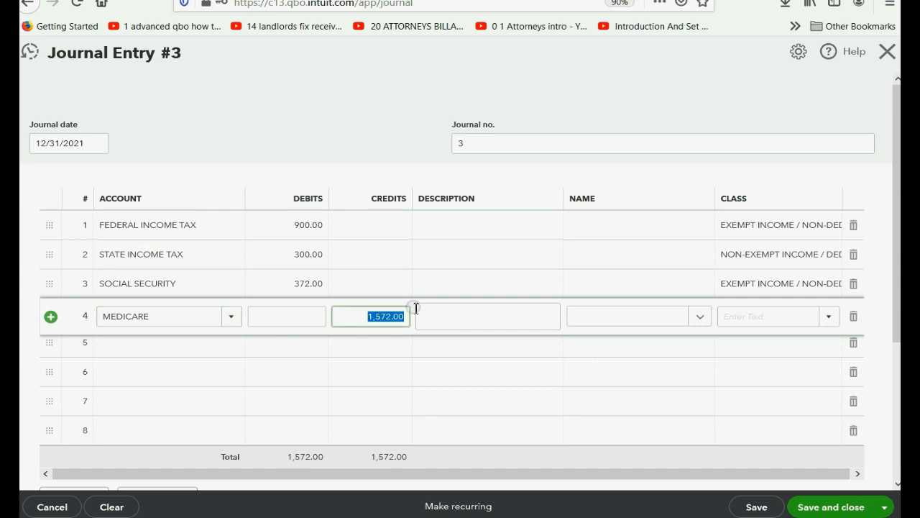
{"action": "key", "text": "BackSpace"}
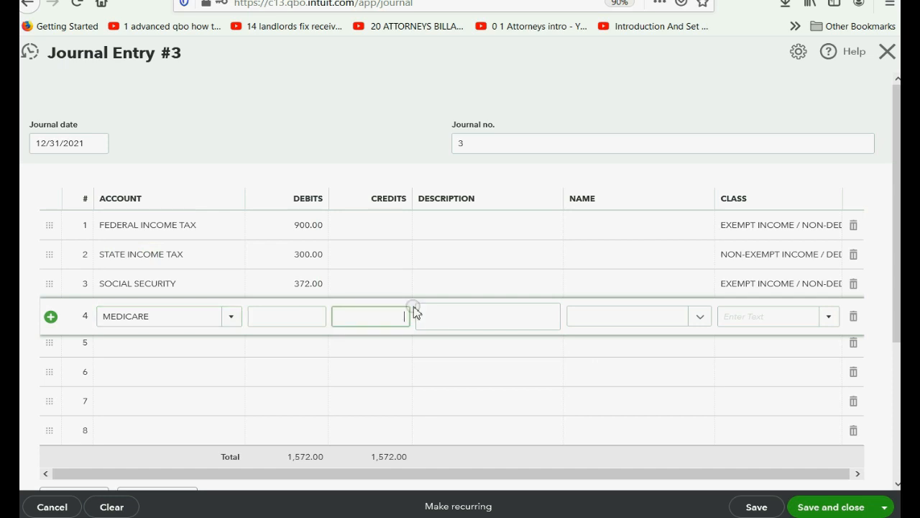
{"action": "left_click", "coordinate": [308, 316]}
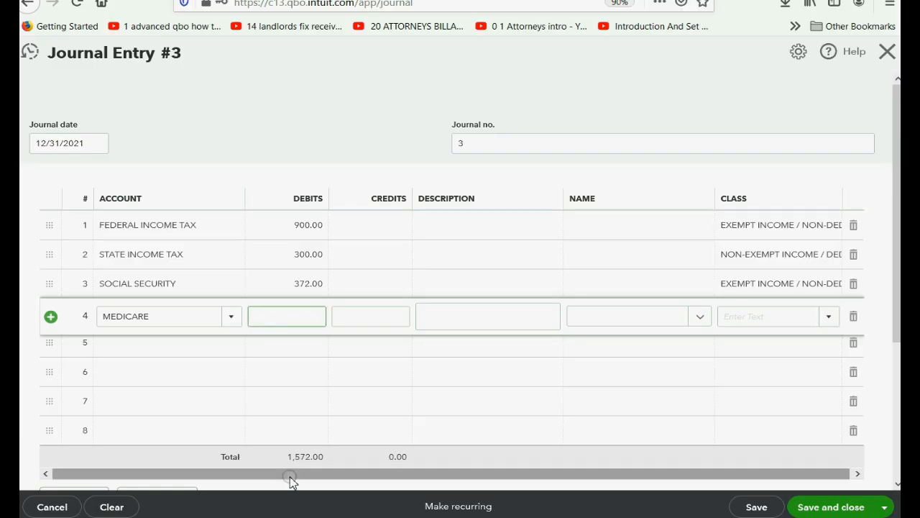
{"action": "key", "text": "Tab"}
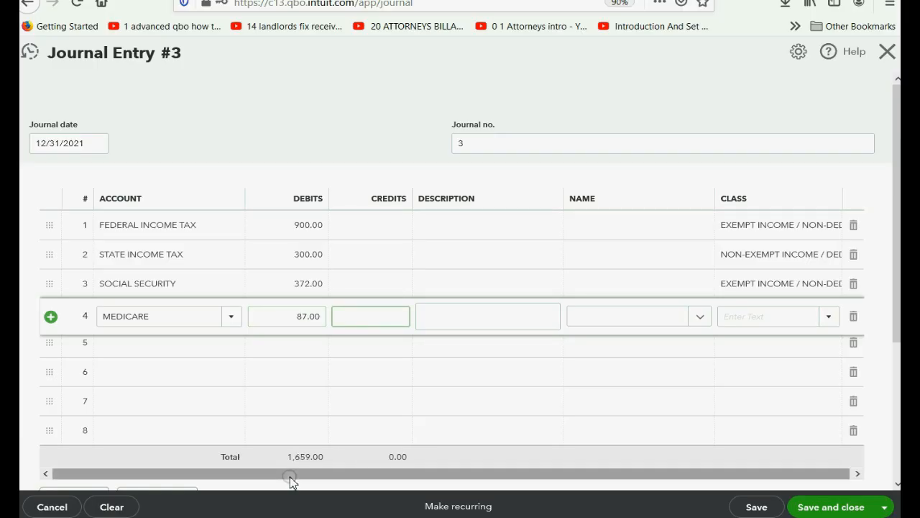
{"action": "left_click", "coordinate": [827, 318]}
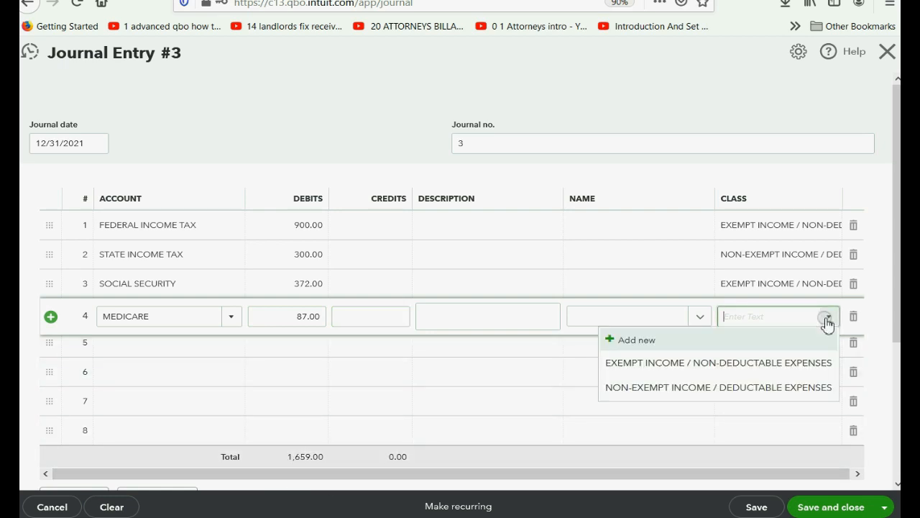
{"action": "left_click", "coordinate": [819, 365]}
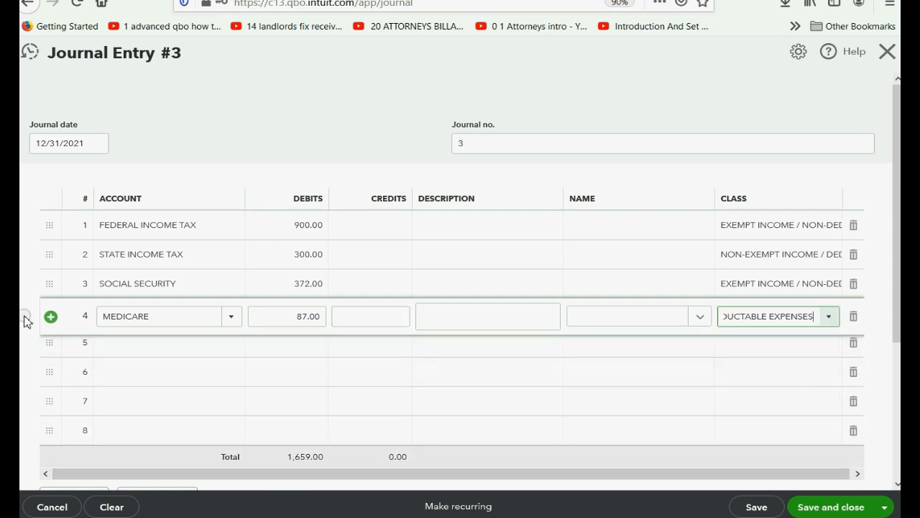
On line 5, choose the HEALTH INSURANCE DEDUCTION account, replacing the auto-filled credit with a debit of 201 and leaving the class blank.
{"action": "left_click", "coordinate": [123, 348]}
{"action": "type", "text": "HE"}
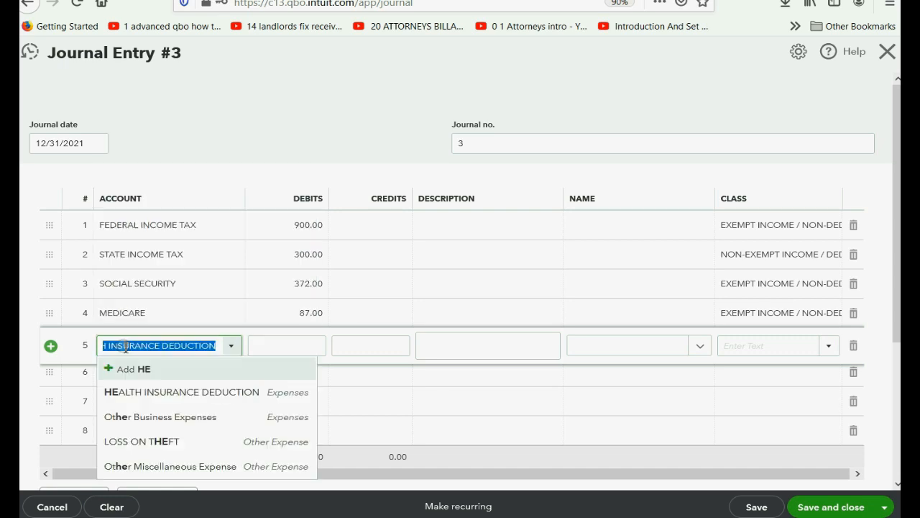
{"action": "left_click", "coordinate": [150, 392]}
{"action": "left_click", "coordinate": [399, 345]}
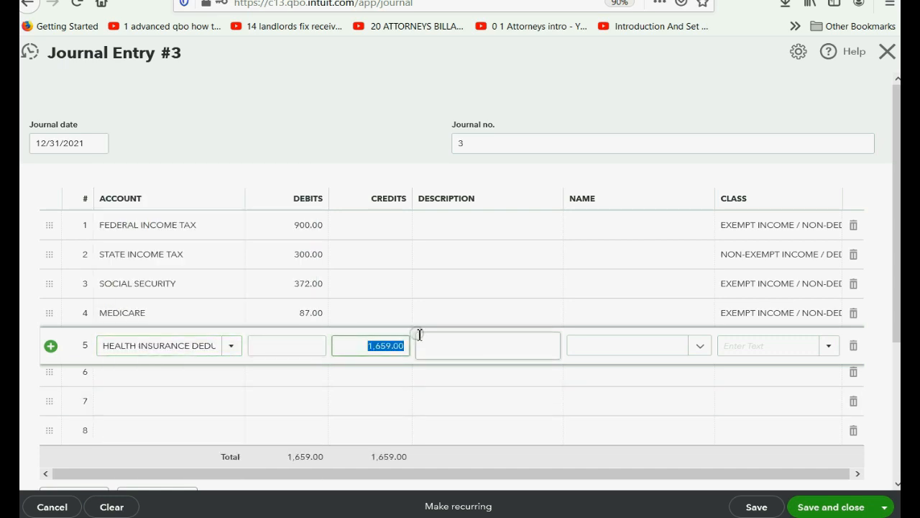
{"action": "key", "text": "BackSpace"}
{"action": "left_click", "coordinate": [298, 348]}
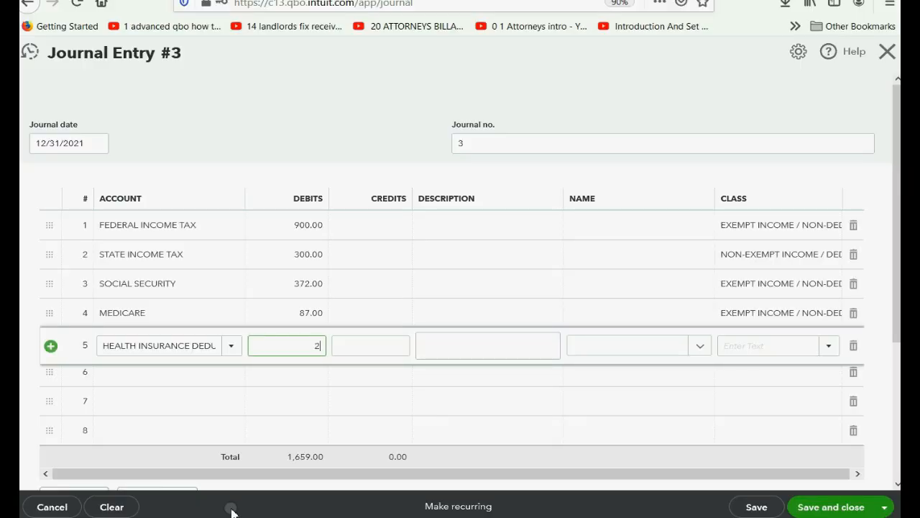
{"action": "type", "text": "1"}
{"action": "key", "text": "Tab"}
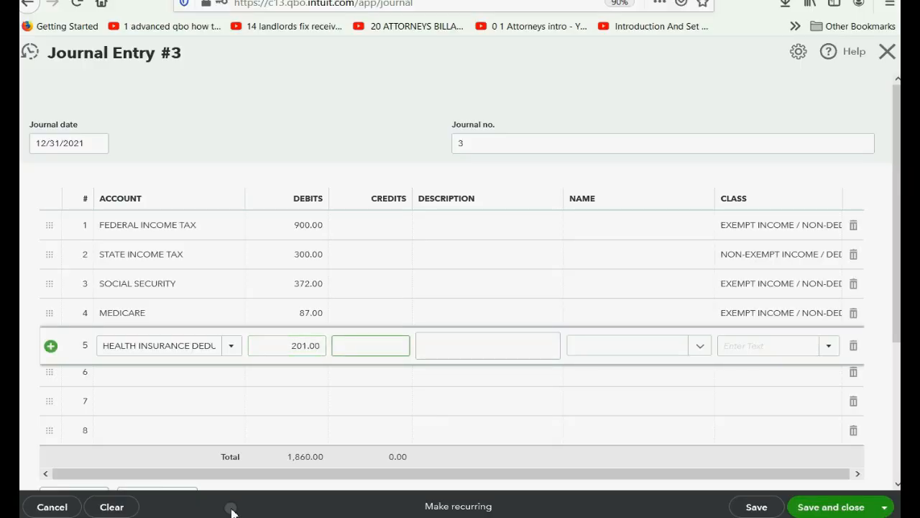
{"action": "key", "text": "Tab"}
{"action": "key", "text": "Tab"}
{"action": "key", "text": "Tab"}
{"action": "key", "text": "Tab"}
{"action": "key", "text": "Tab"}
{"action": "key", "text": "Tab"}
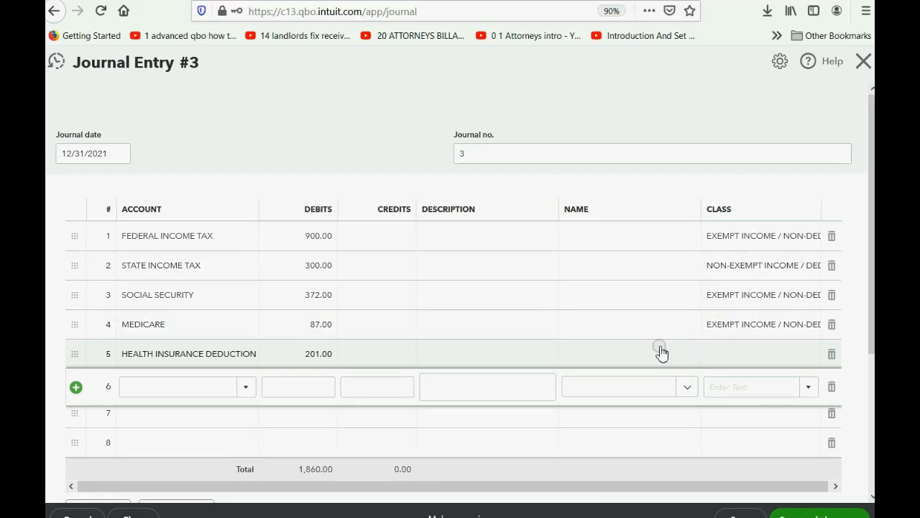
Balance the entry on line 6 with the SALARY INCOME account, accepting the auto-filled credit of 1,860, and save and close the journal entry.
{"action": "left_click", "coordinate": [392, 390]}
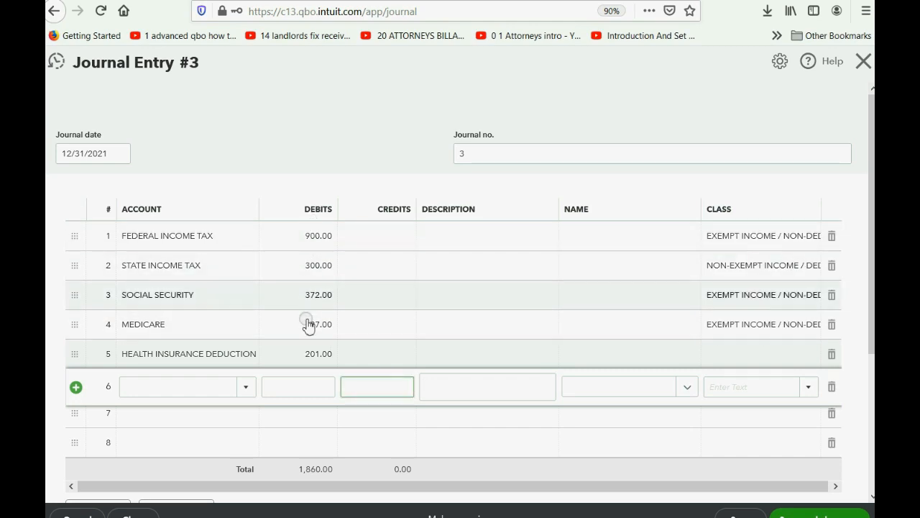
{"action": "left_click", "coordinate": [376, 384]}
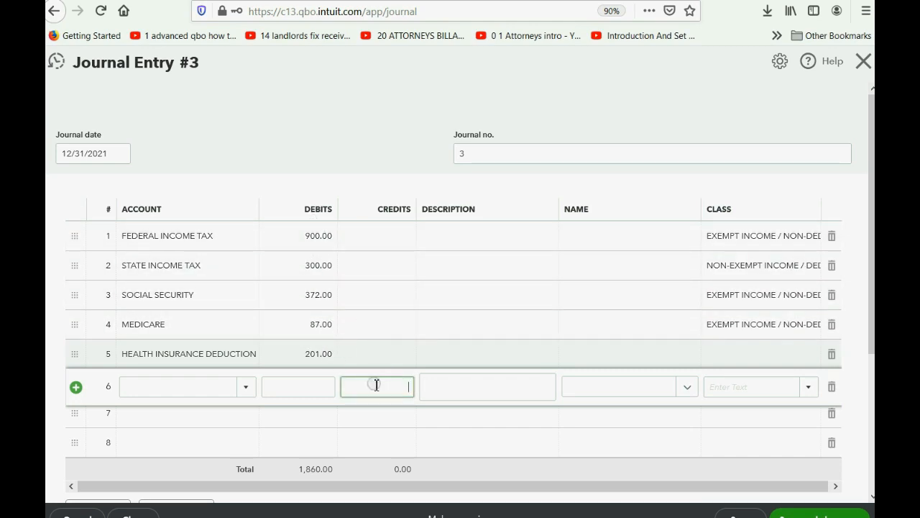
{"action": "left_click", "coordinate": [246, 388]}
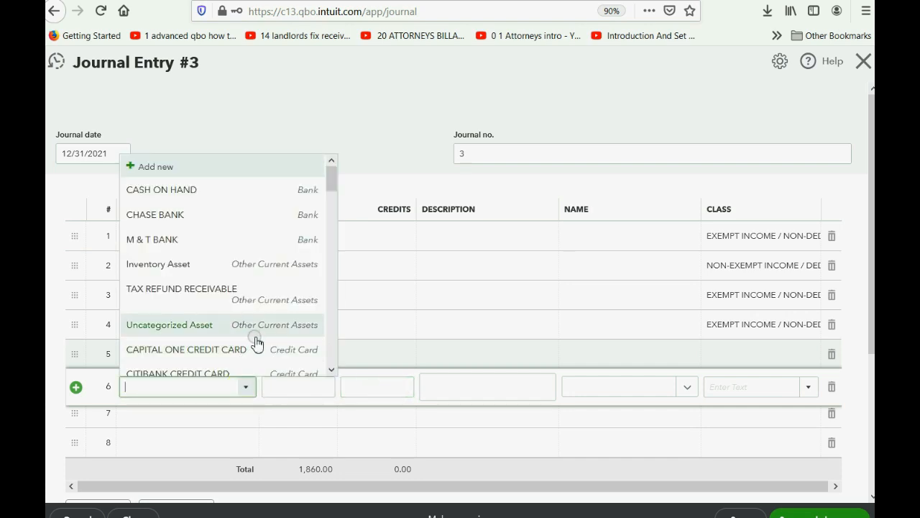
{"action": "type", "text": "SA"}
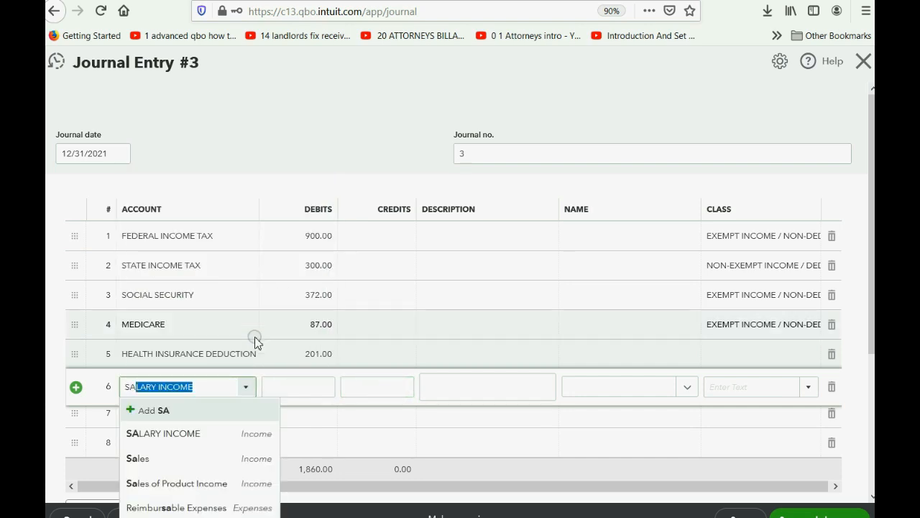
{"action": "key", "text": "Tab"}
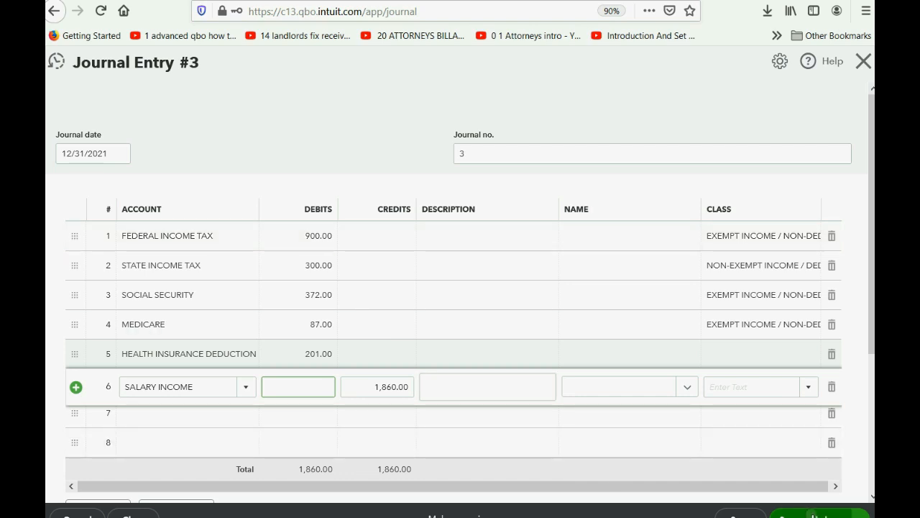
{"action": "left_click", "coordinate": [813, 515]}
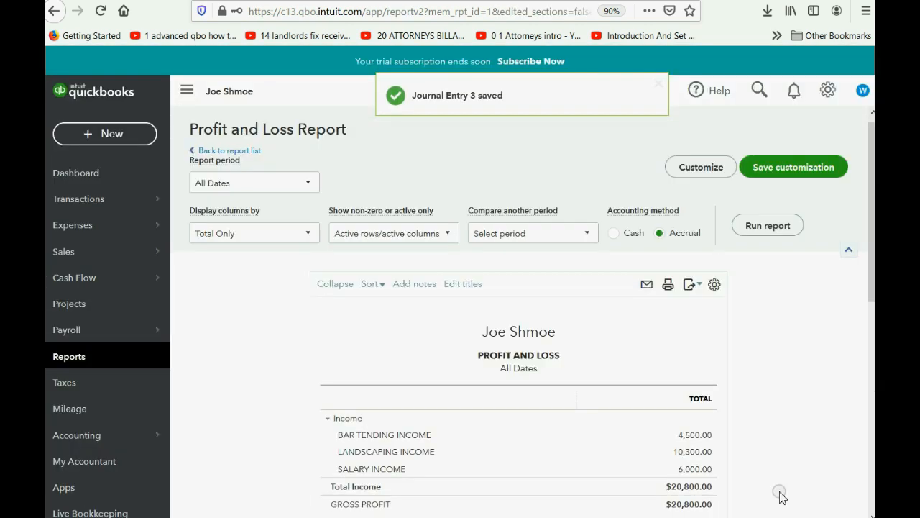
{"action": "scroll", "coordinate": [736, 446], "scroll_direction": "down", "scroll_amount": 5}
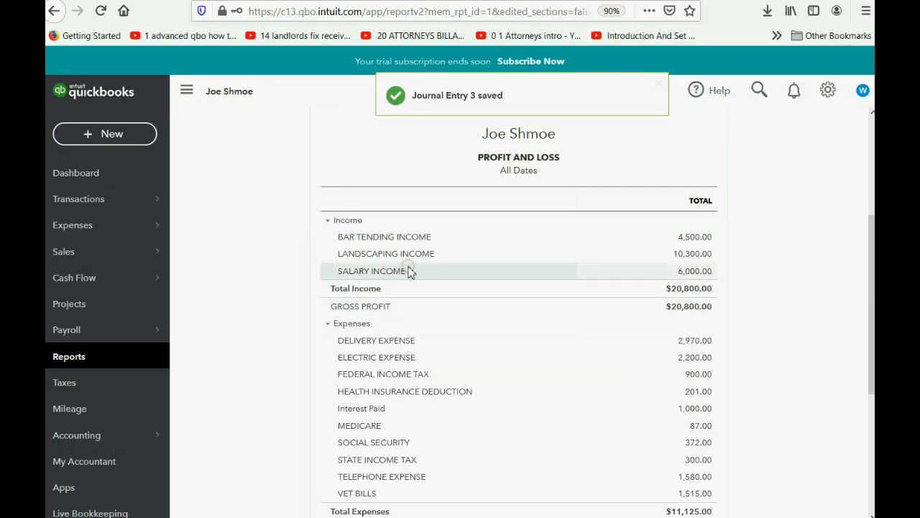